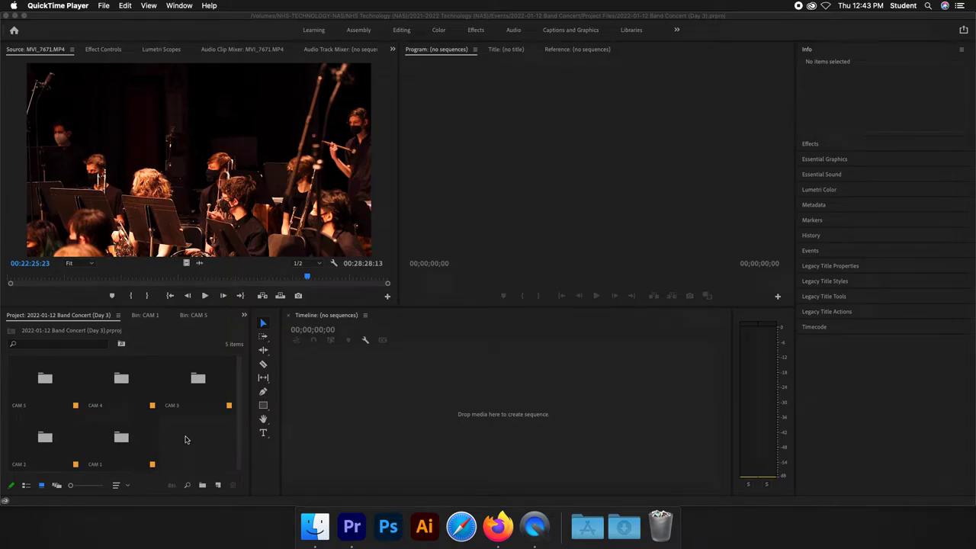
Step: Load MVI_7671.MP4 from the CAM 1 bin and scrub through its footage in the Source monitor
double_click(120, 438)
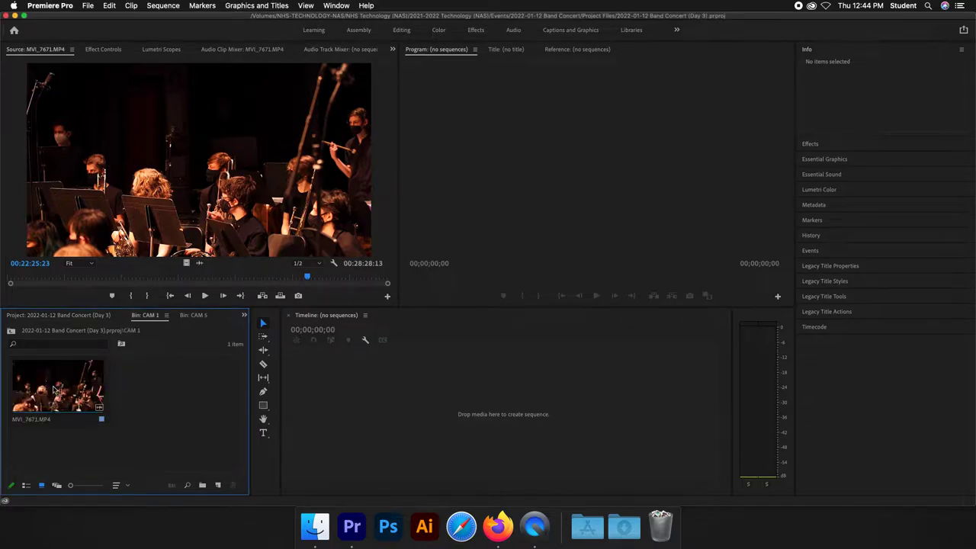
left_click(54, 390)
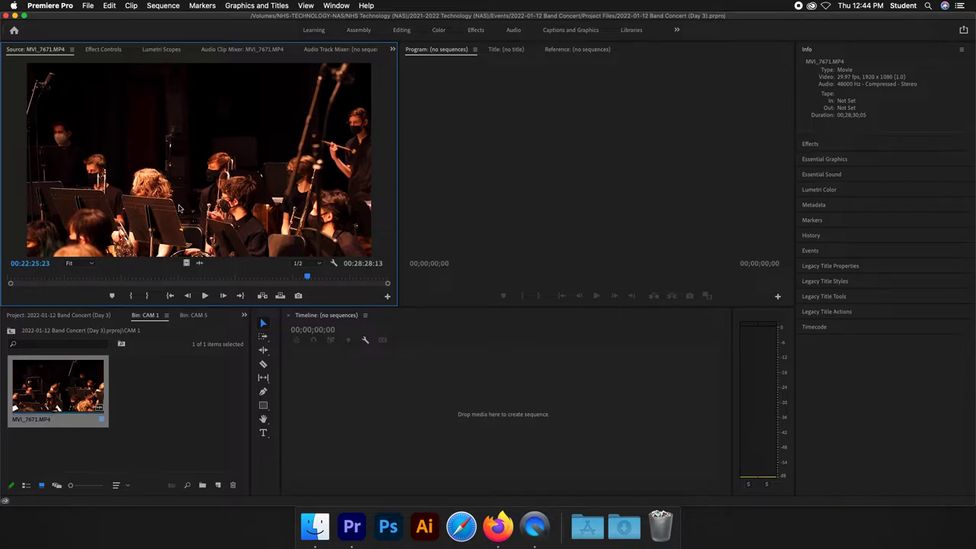
left_click(149, 277)
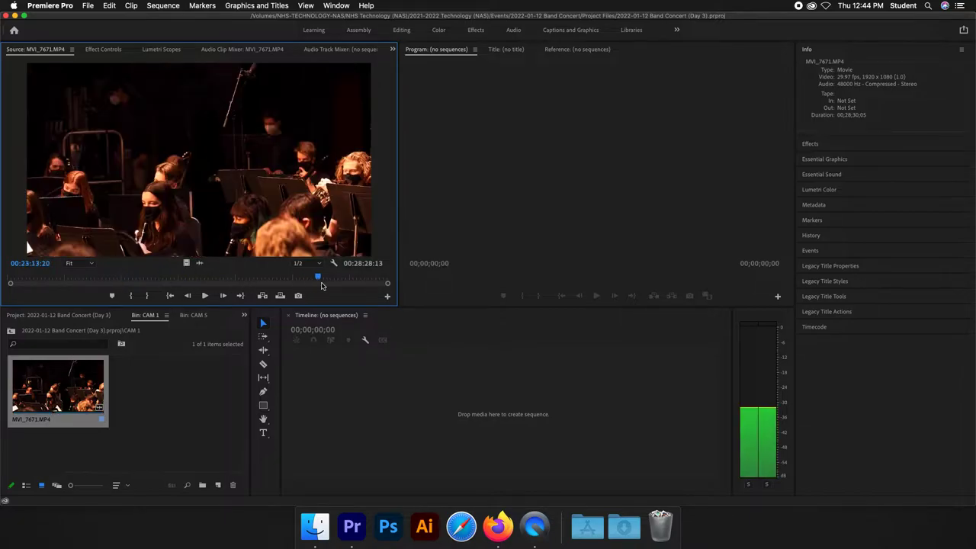
left_click_drag(138, 286, 204, 284)
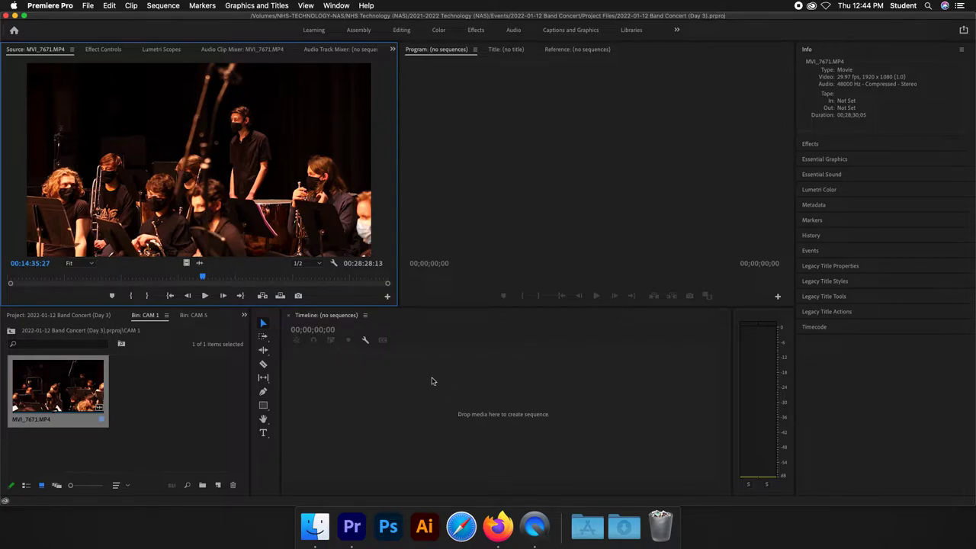
Step: Create an MVI_7671 sequence from the source clip, scrub to about 24 seconds, and return to the project bins
left_click_drag(198, 218, 382, 416)
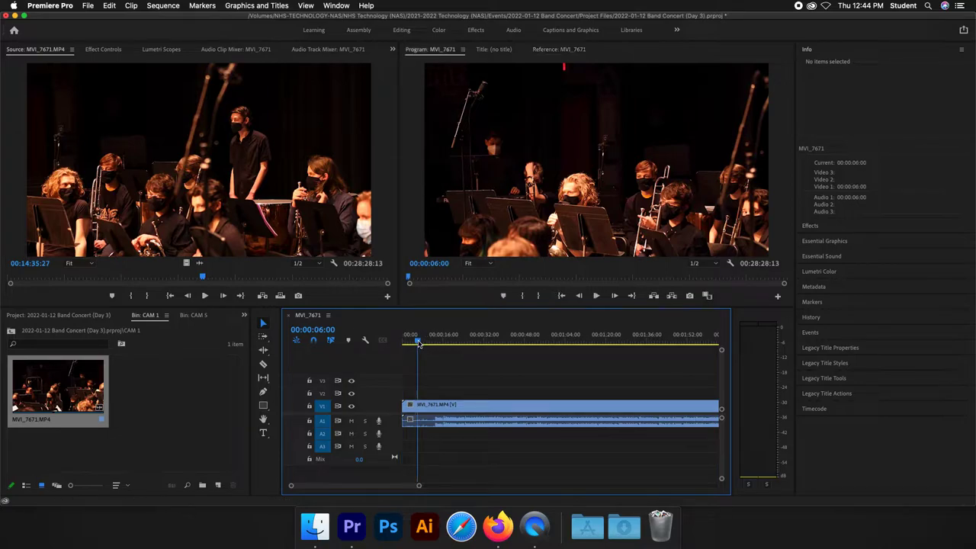
left_click(432, 342)
mouse_move(432, 342)
left_mouse_down()
mouse_move(570, 342)
mouse_move(425, 345)
mouse_move(444, 341)
left_mouse_up()
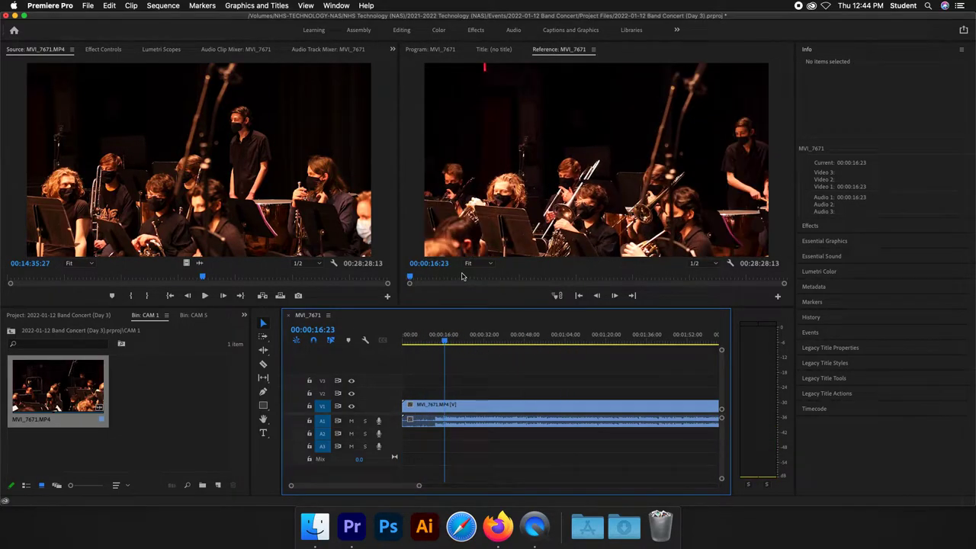
left_click(466, 341)
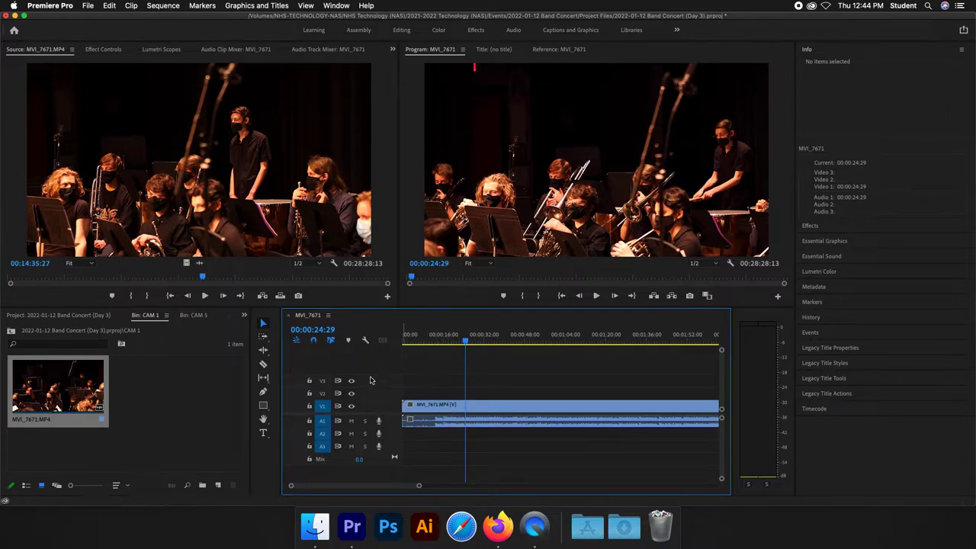
left_click(11, 331)
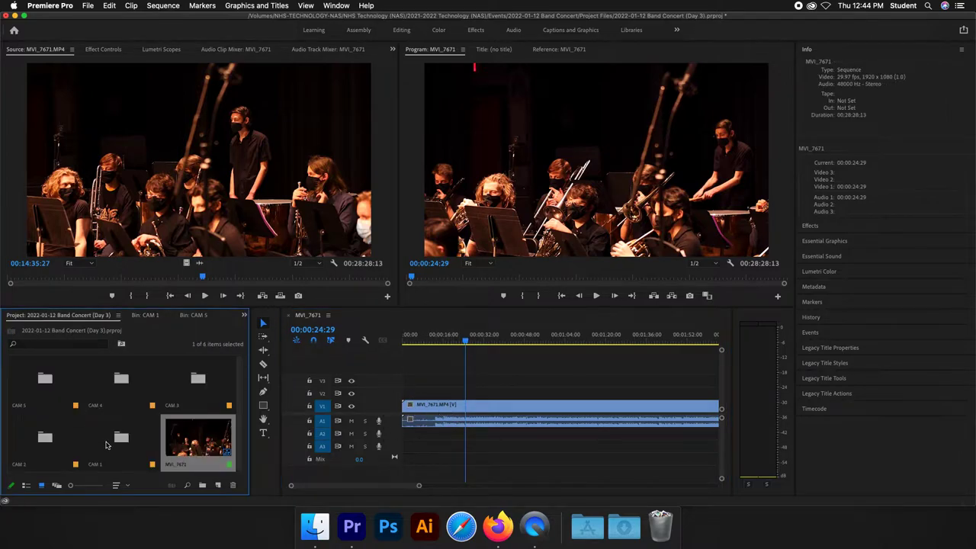
Step: Place CAM 2 clip MVI_5961.MP4 on the track above the CAM 1 clip
double_click(48, 441)
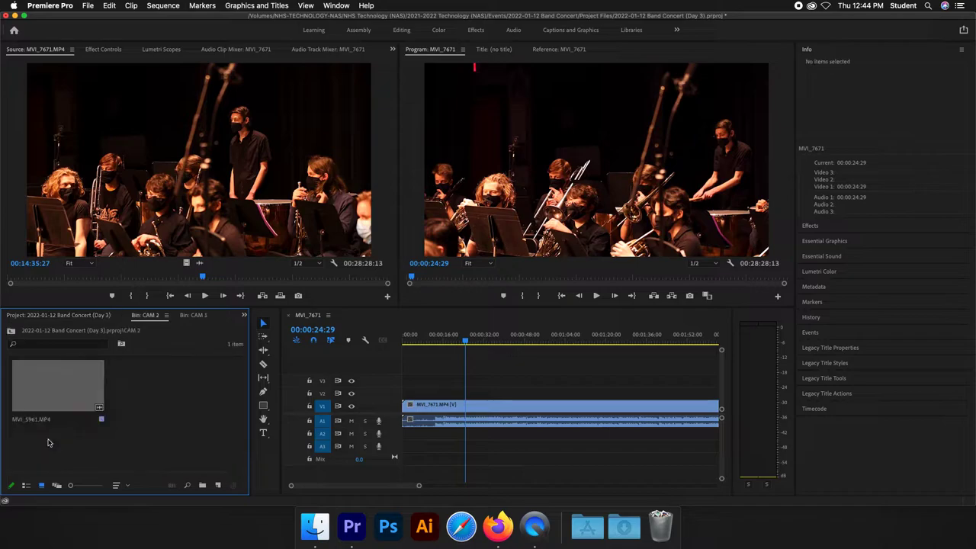
double_click(52, 392)
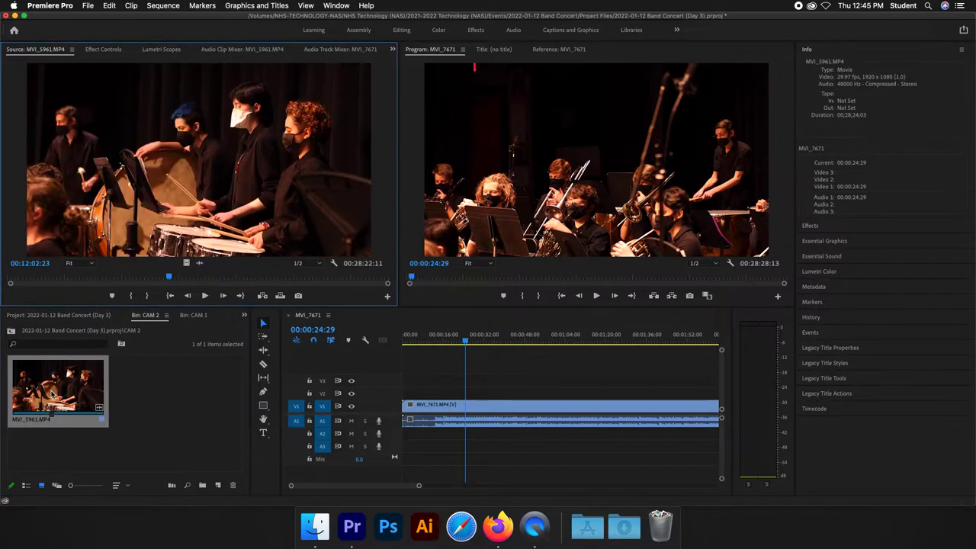
left_click_drag(190, 225, 407, 393)
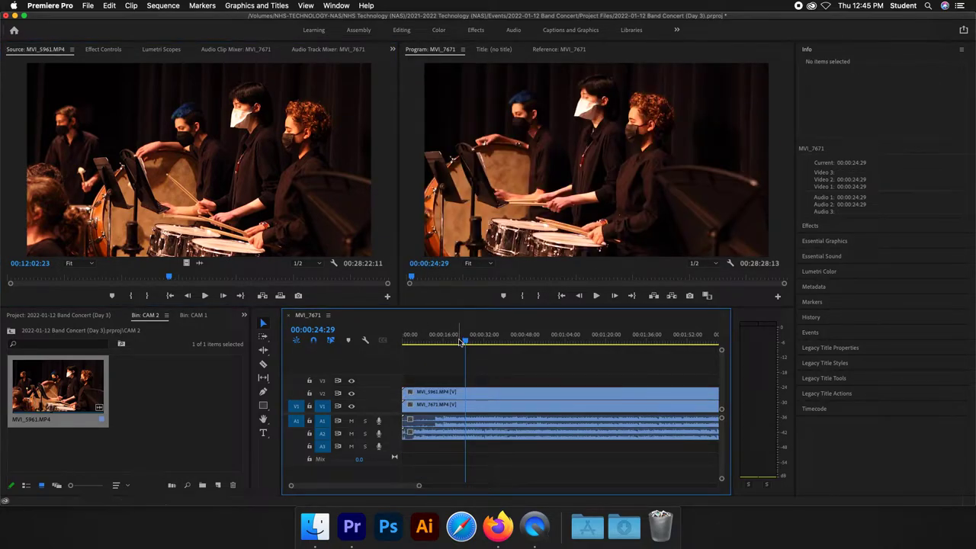
Step: Play the stacked clips from 00:00:21:29, zoom the timeline out, and select both clips
left_click_drag(461, 342, 456, 341)
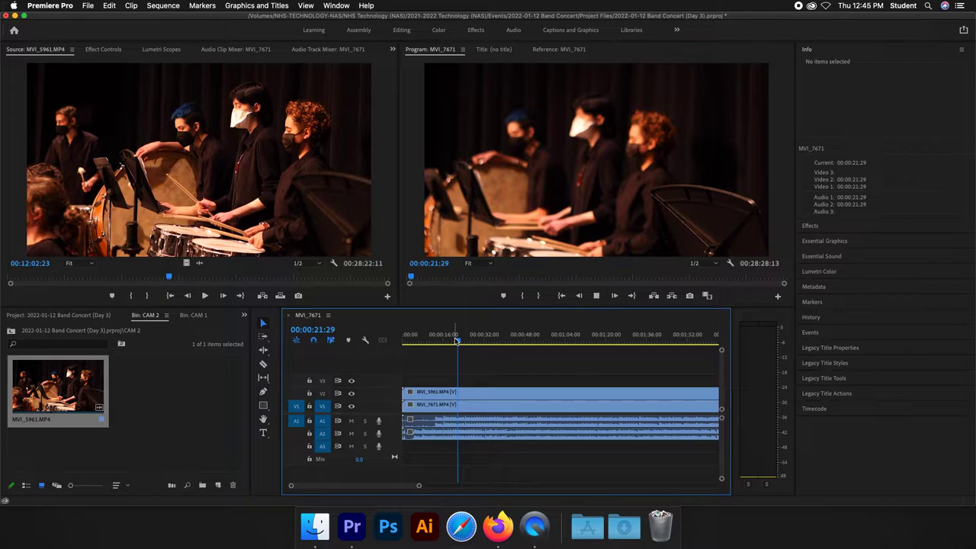
key("space")
key("space")
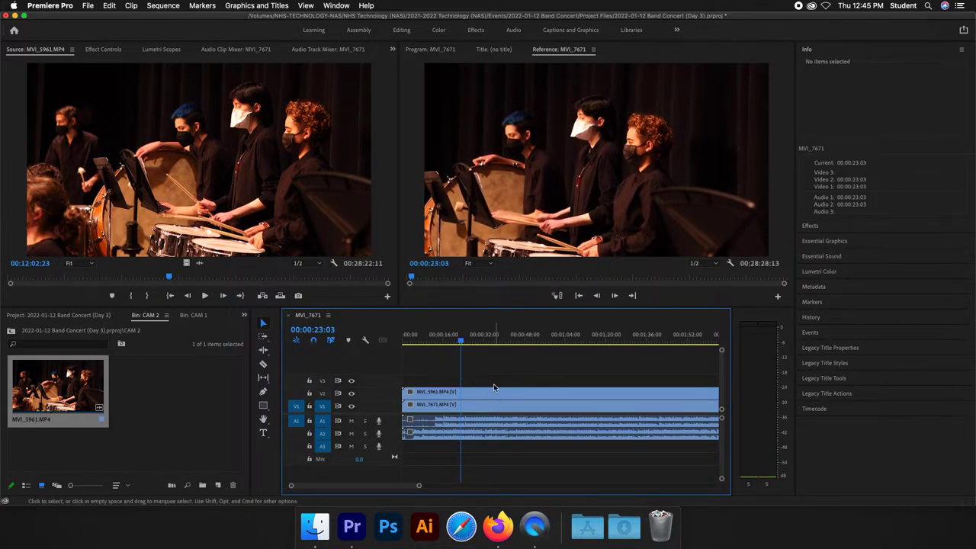
key("minus")
key("minus")
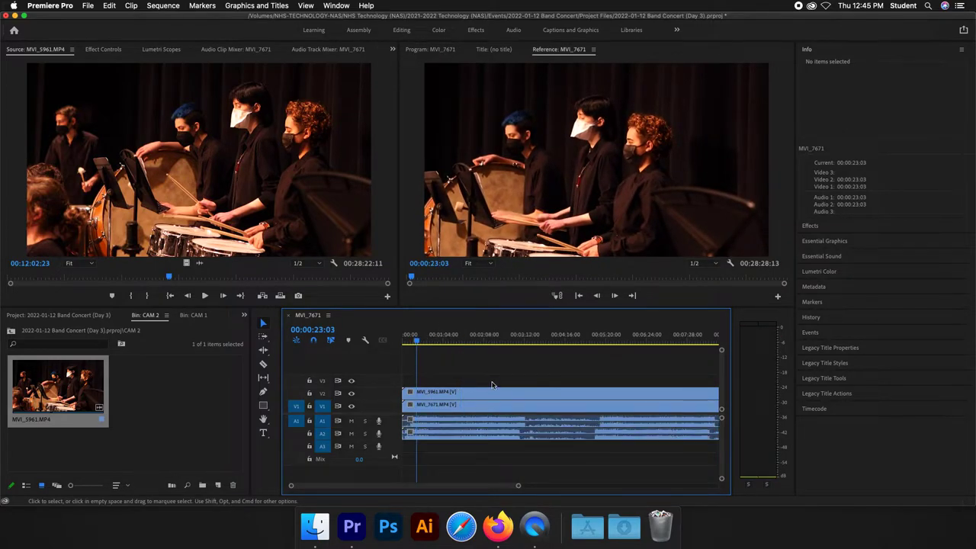
key("minus")
key("minus")
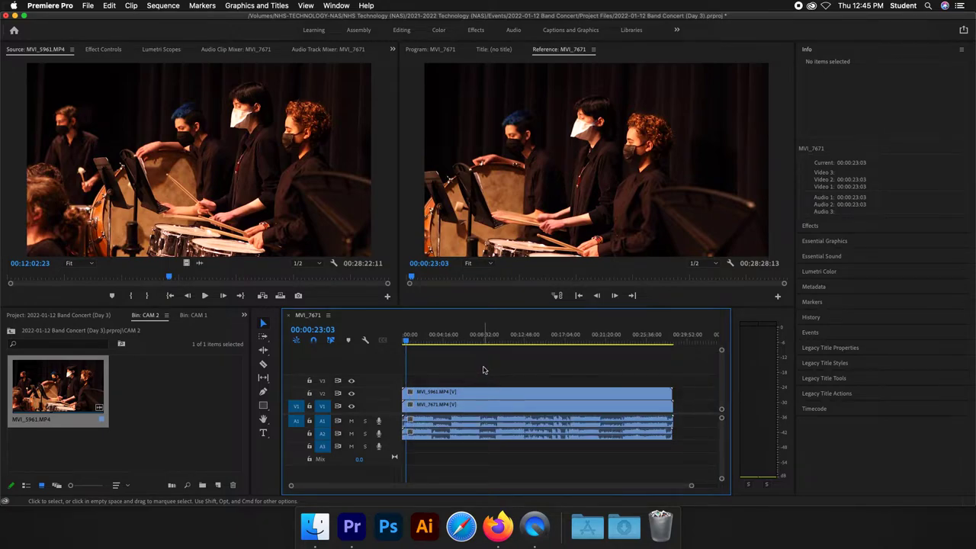
left_click_drag(482, 372, 534, 434)
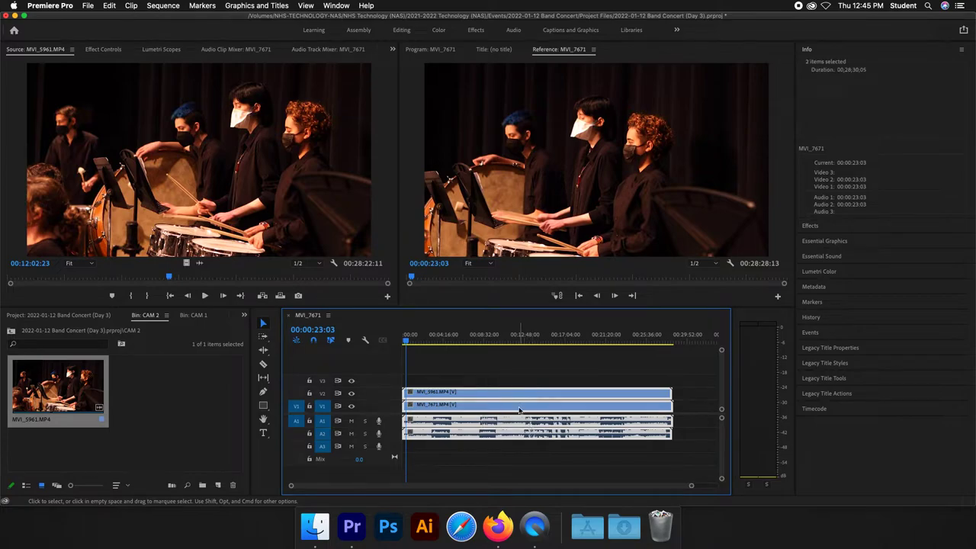
Step: Synchronize MVI_5961.MP4 and MVI_7671 using Audio as the synchronize point
right_click(520, 411)
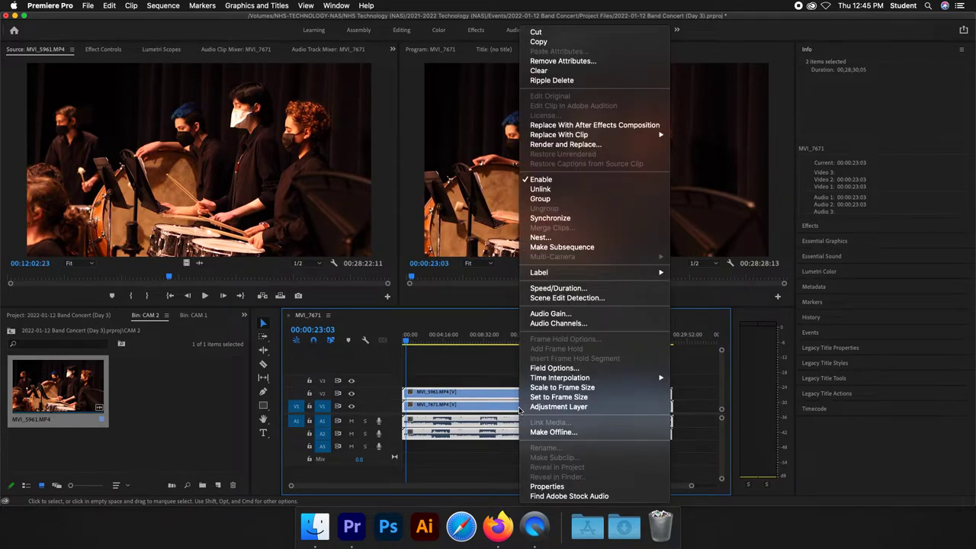
left_click(564, 220)
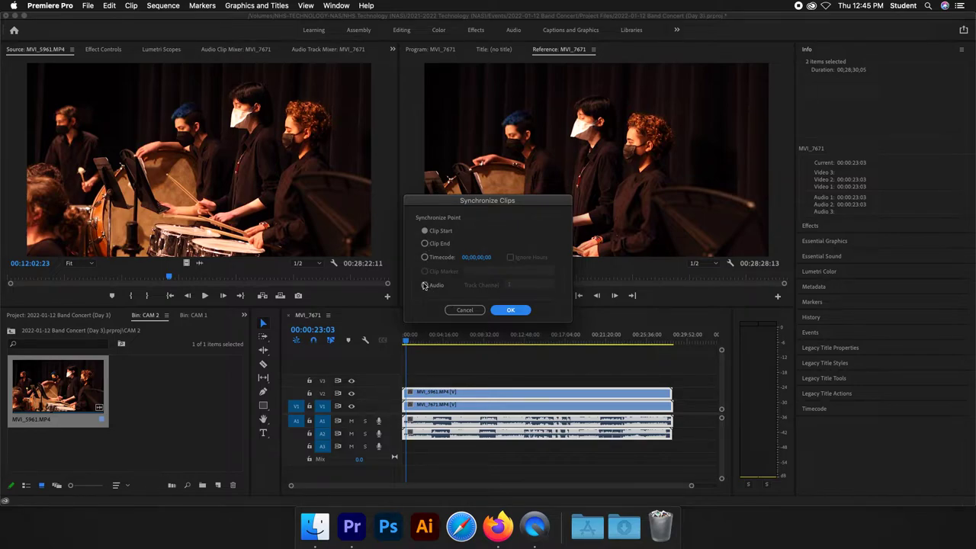
left_click(425, 287)
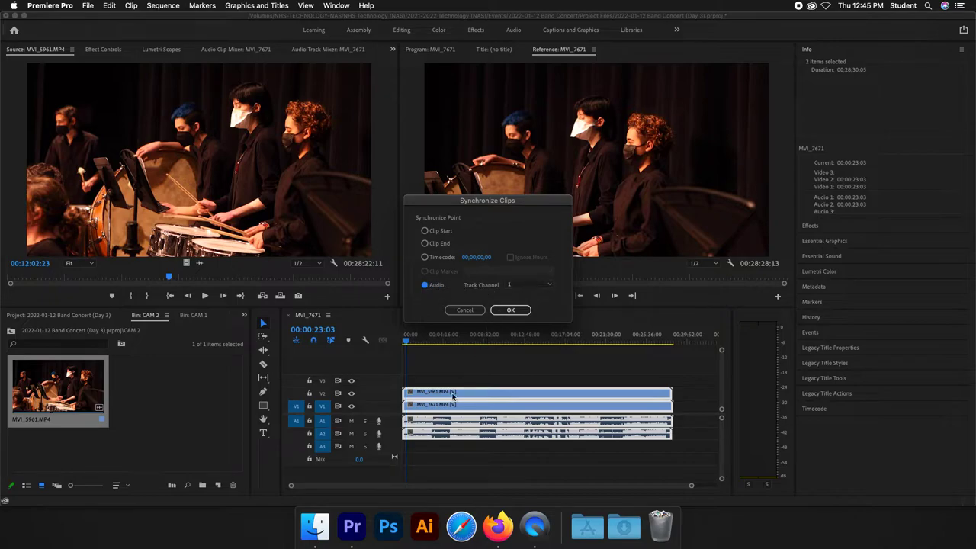
left_click(515, 311)
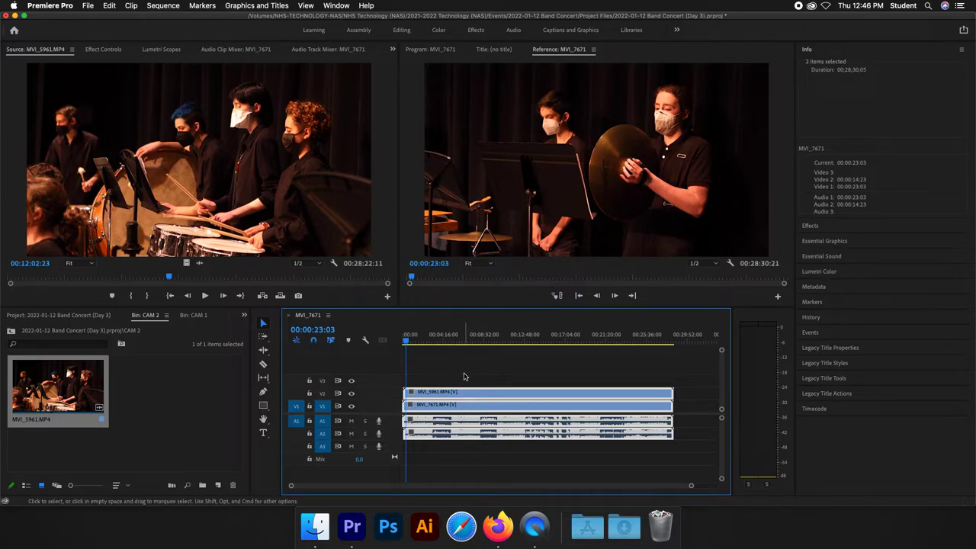
Step: Deselect the clips and play from about six minutes in, stopping at 00:06:22:12 to check sync
left_click(465, 376)
left_click(463, 343)
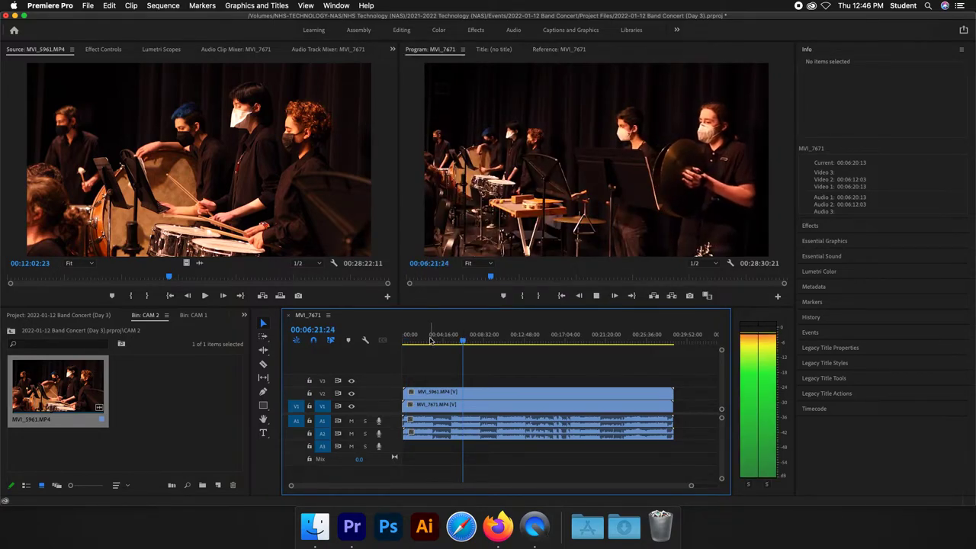
key("space")
key("XF86AudioRaiseVolume")
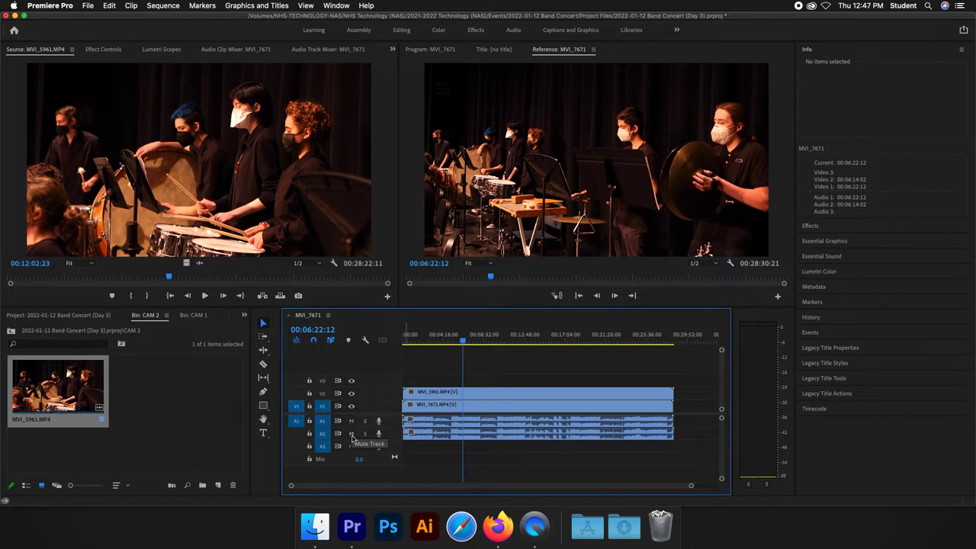
Step: Mute audio track A2 and play briefly to check the sound
left_click(351, 433)
left_click(461, 340)
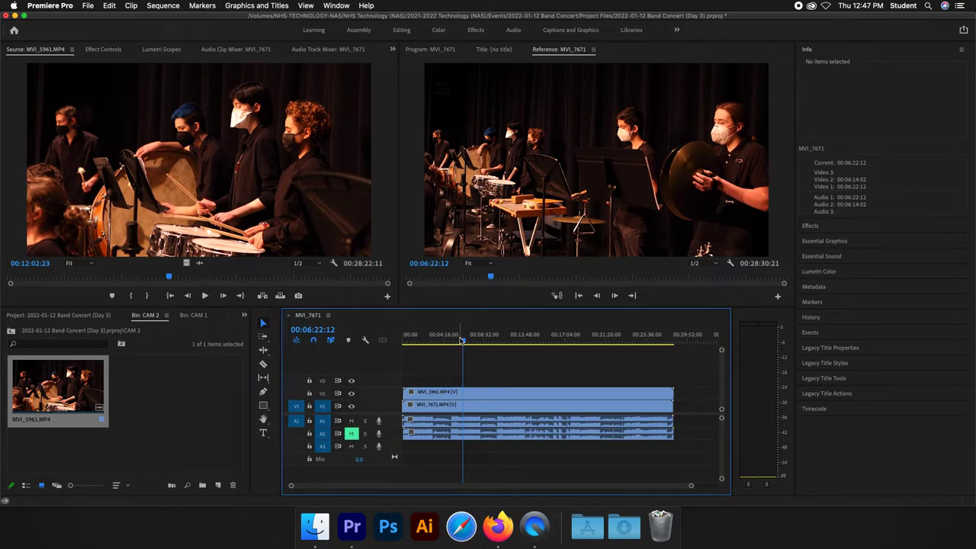
key("space")
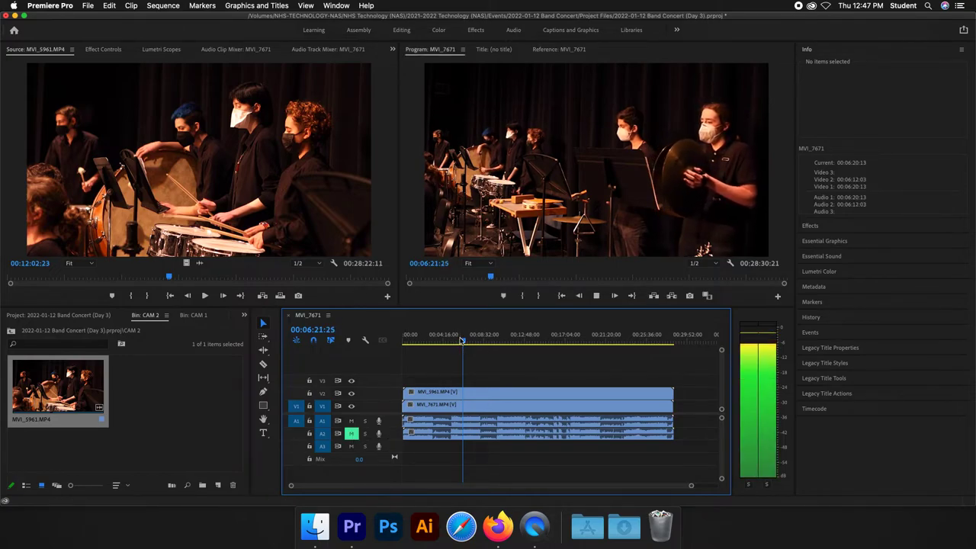
key("space")
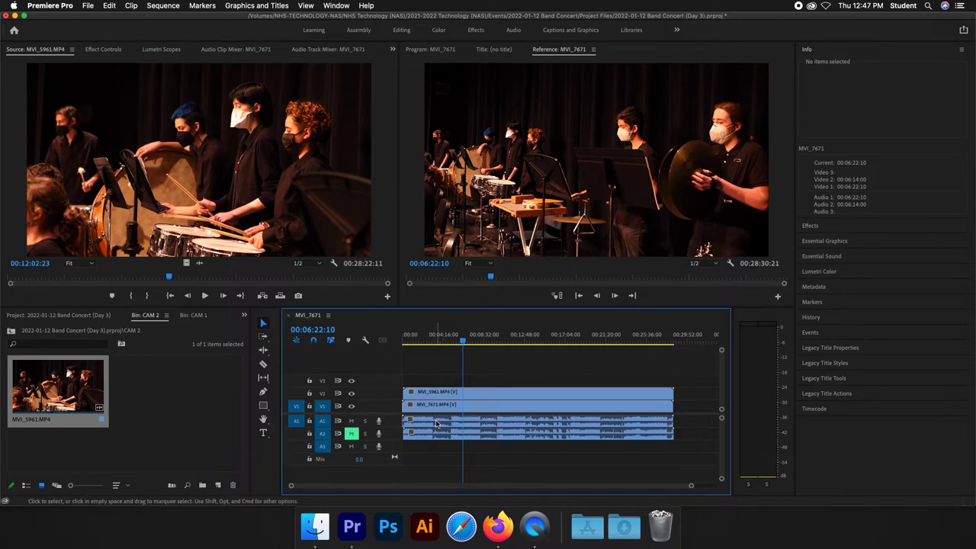
Step: Return the playhead to the sequence start and zoom the timeline out to show all clips
left_click(404, 336)
key("=")
key("=")
key("=")
key("=")
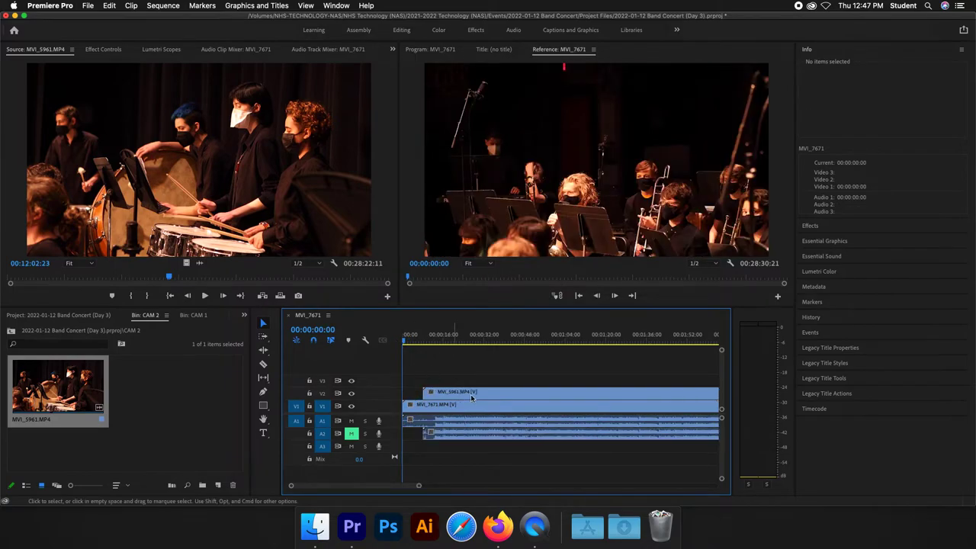
key("-")
key("-")
key("-")
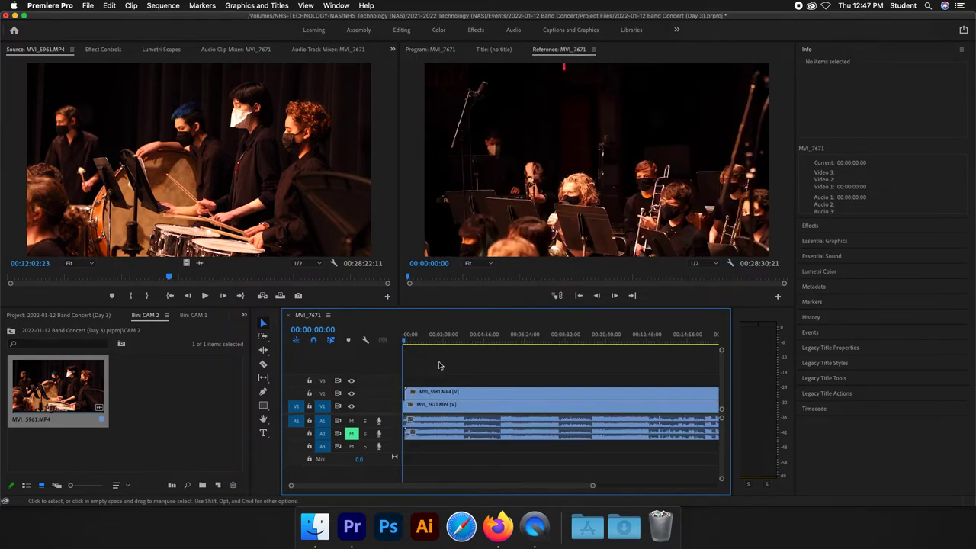
key("-")
Step: Place CAM 3 clip MVI_7787 on V3 at the sequence start, above the other cameras
left_click(11, 331)
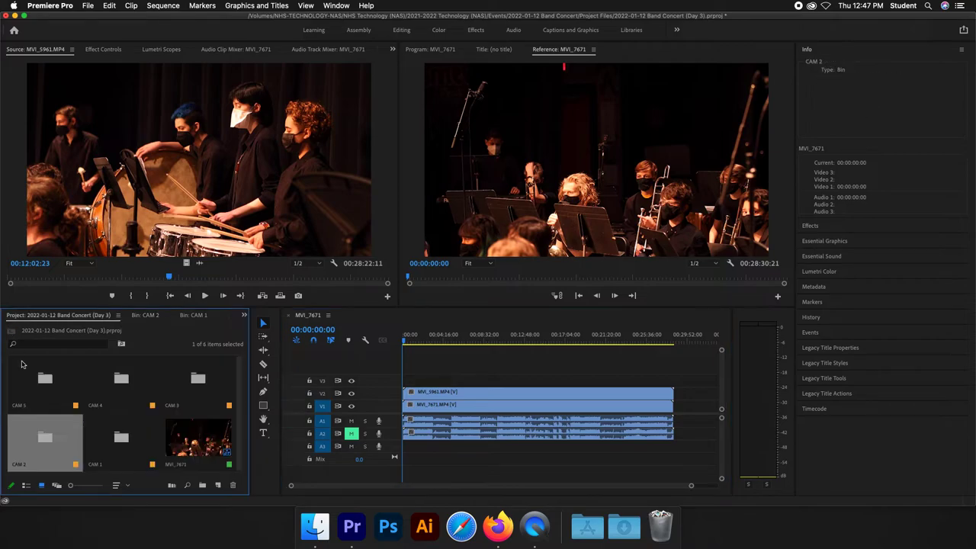
double_click(208, 387)
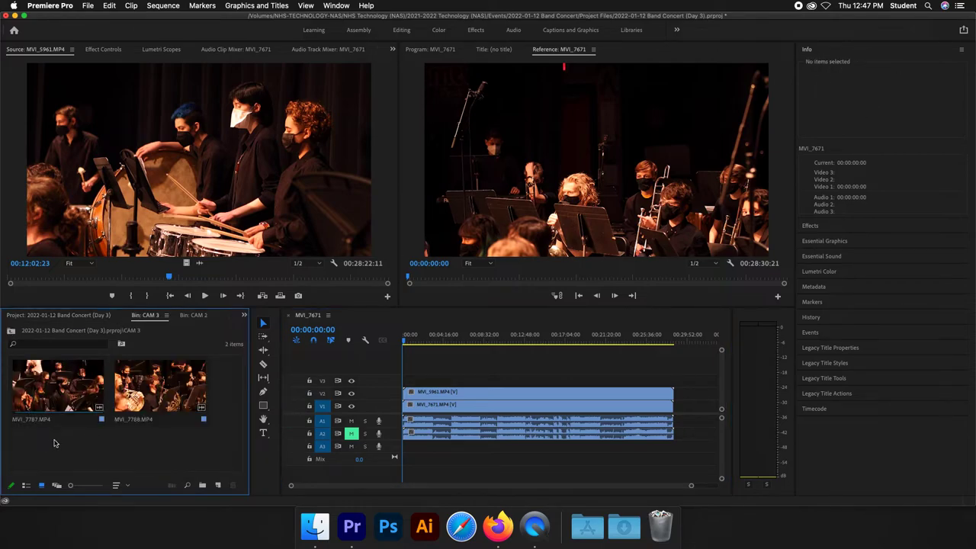
left_click_drag(64, 386, 404, 380)
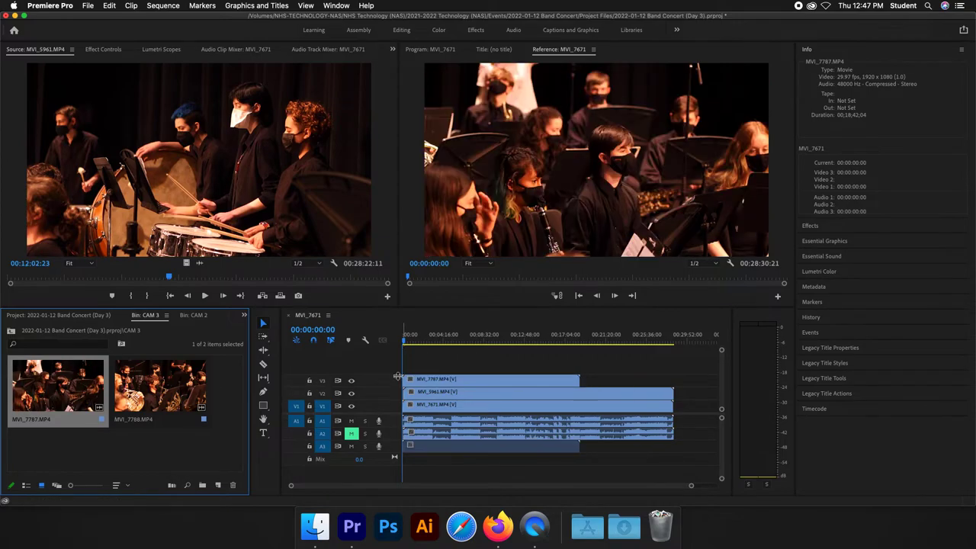
Step: Select MVI_7671 and MVI_7787 together and bring up their context menu
left_click(491, 411)
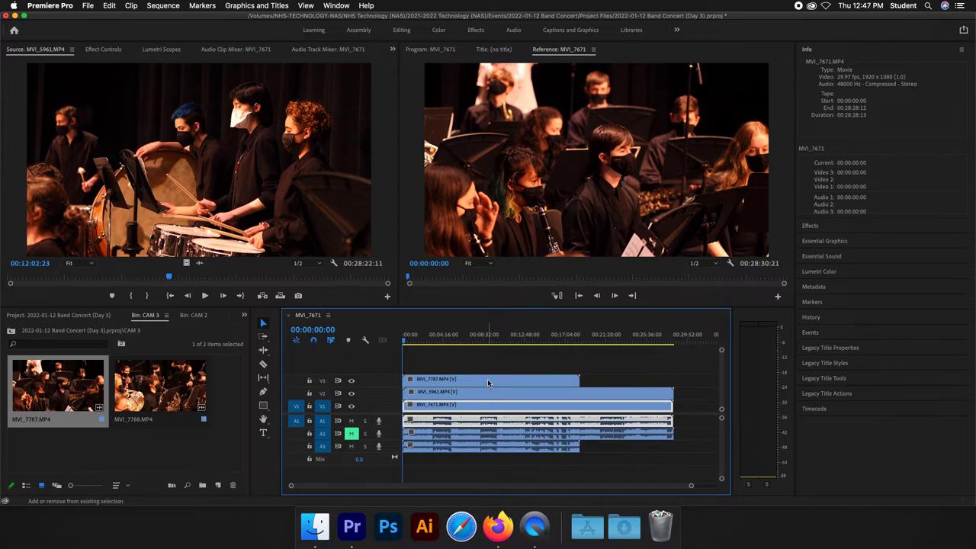
left_click(489, 382, "shift")
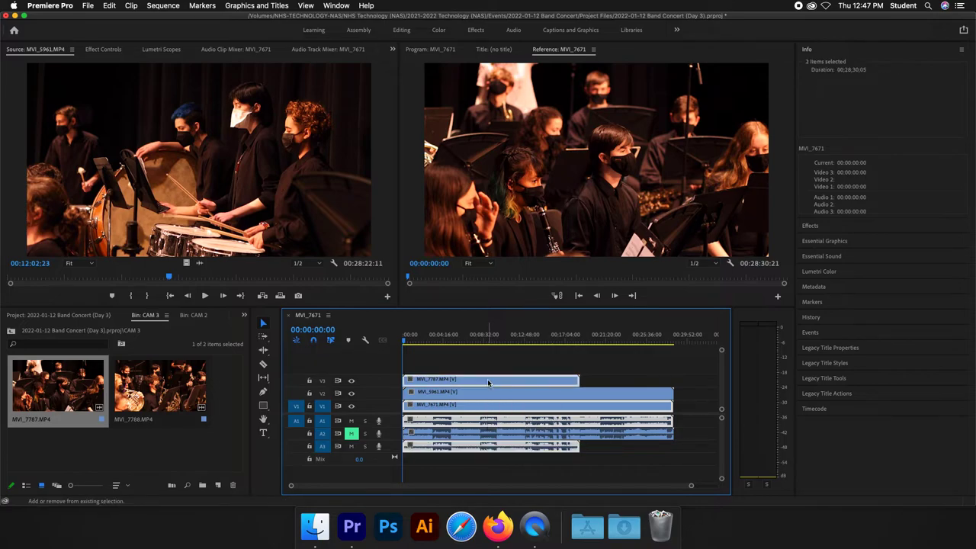
right_click(443, 410)
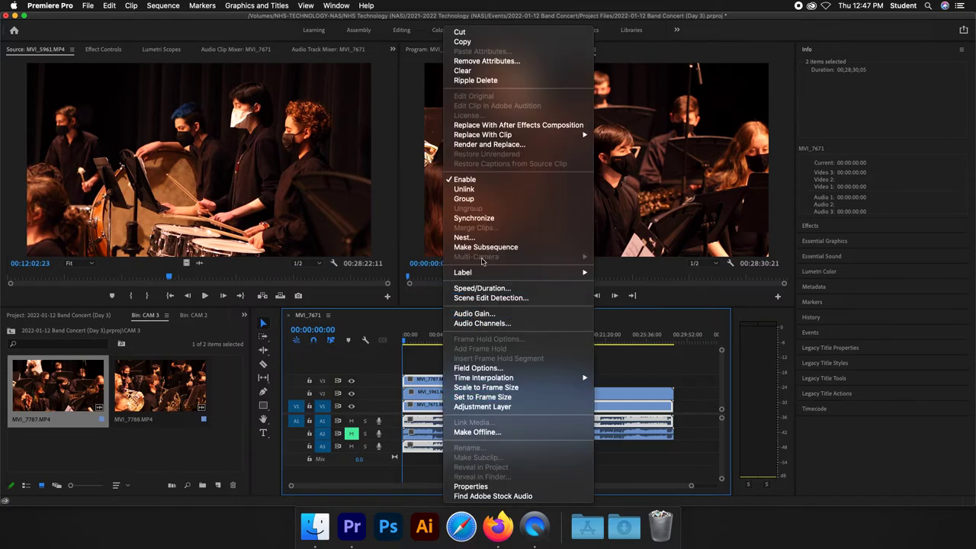
Step: Synchronize MVI_7787 with MVI_7671 using Audio as the sync point
left_click(474, 218)
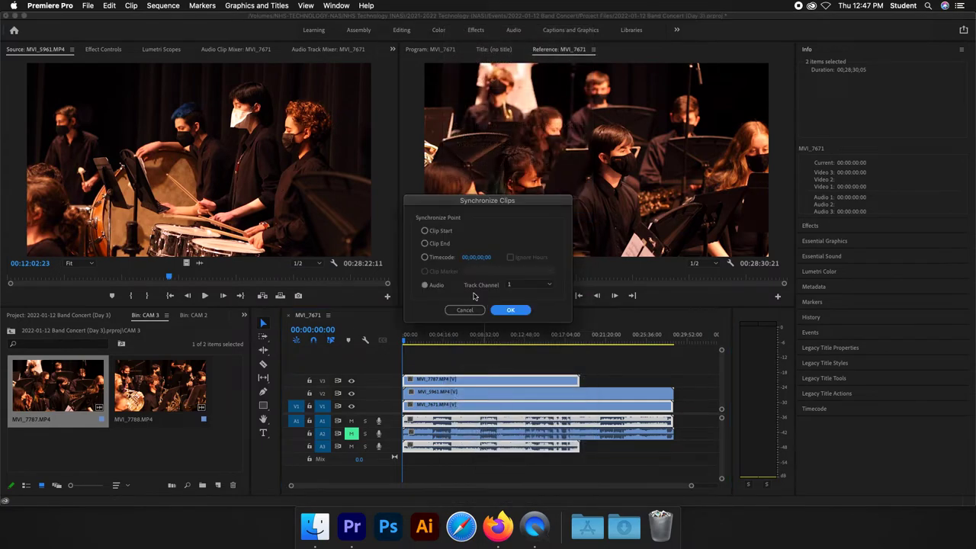
left_click(425, 284)
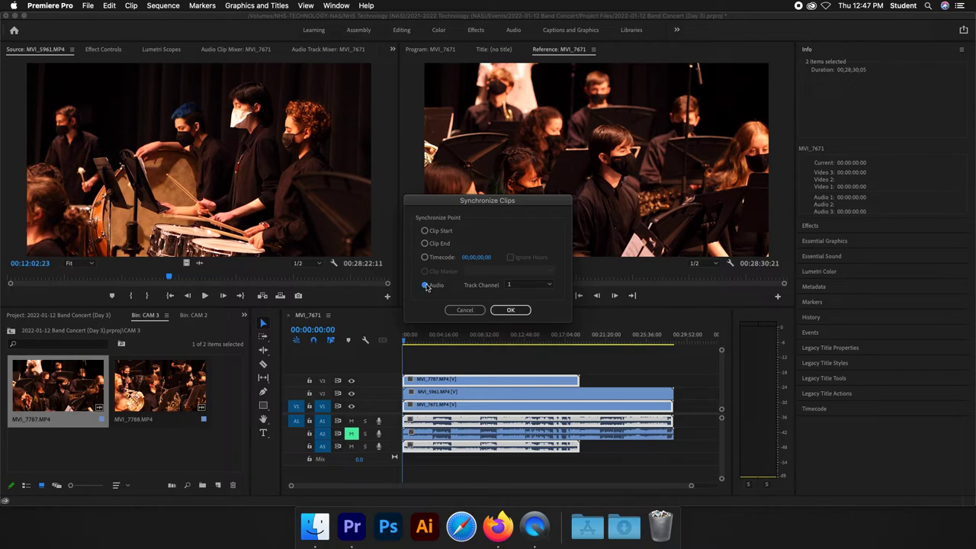
left_click(513, 311)
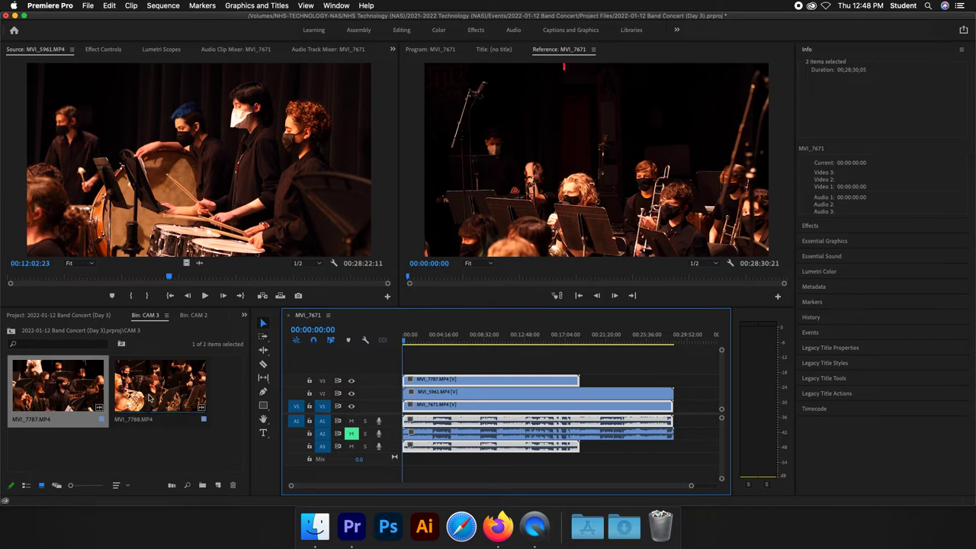
Step: Add MVI_7788 to V3 after MVI_7787, then select it together with MVI_7671
left_click(190, 379)
left_click_drag(587, 383, 597, 381)
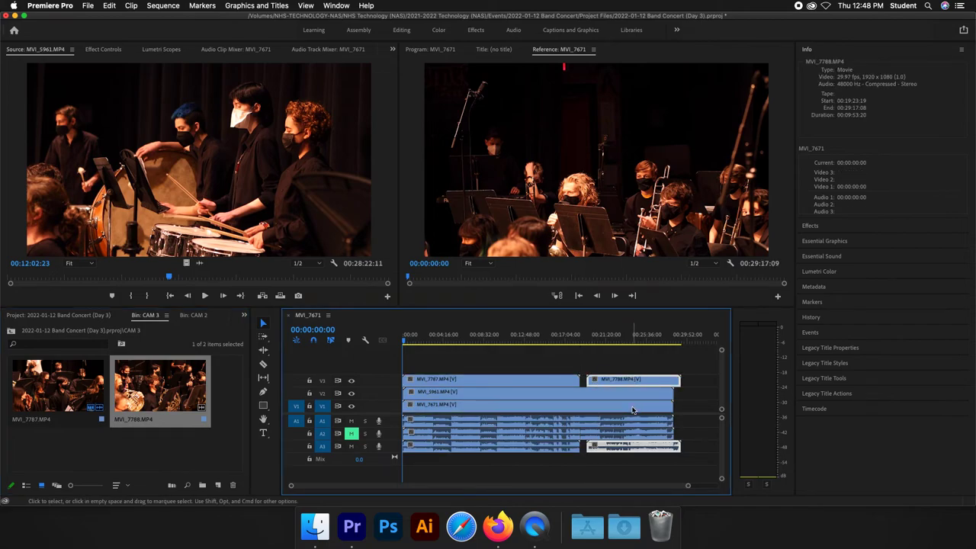
left_click(512, 384)
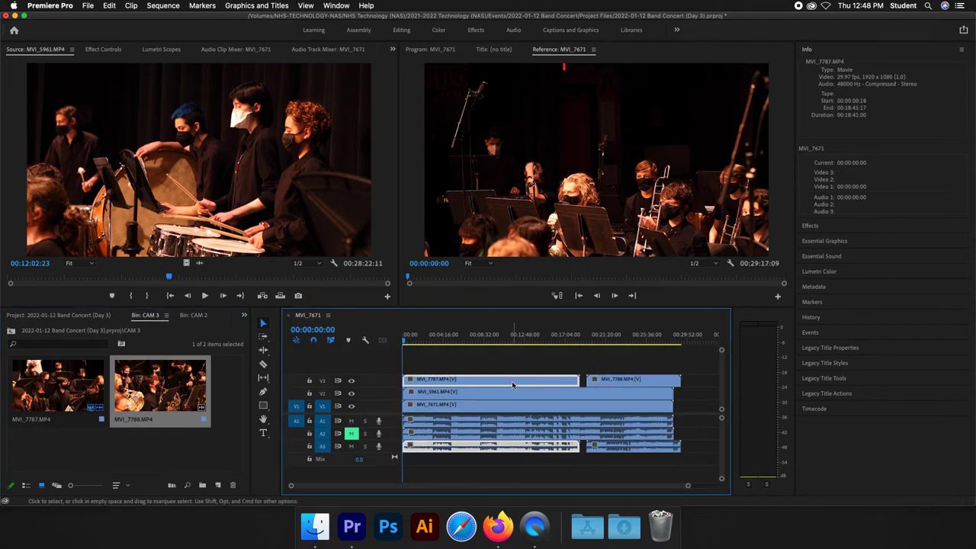
left_click(611, 409)
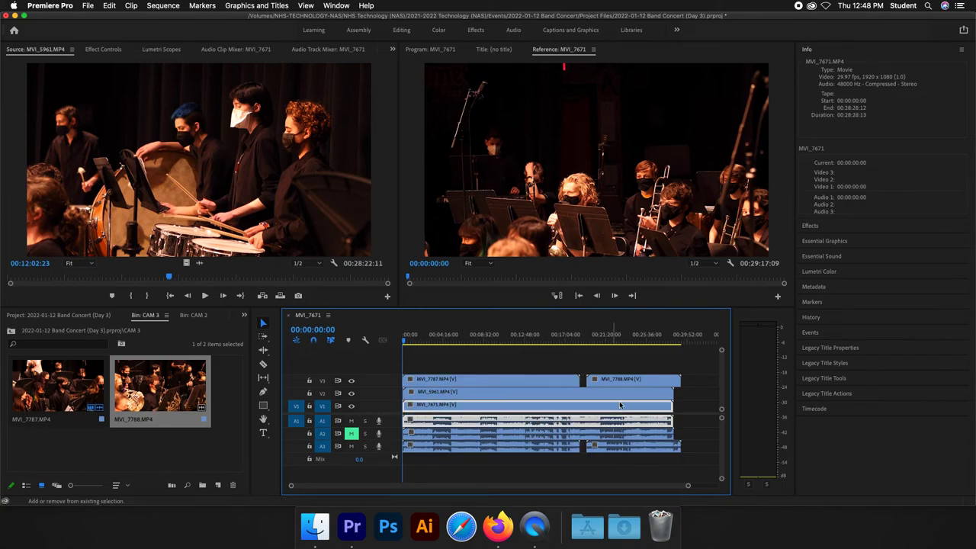
left_click(656, 381, "shift")
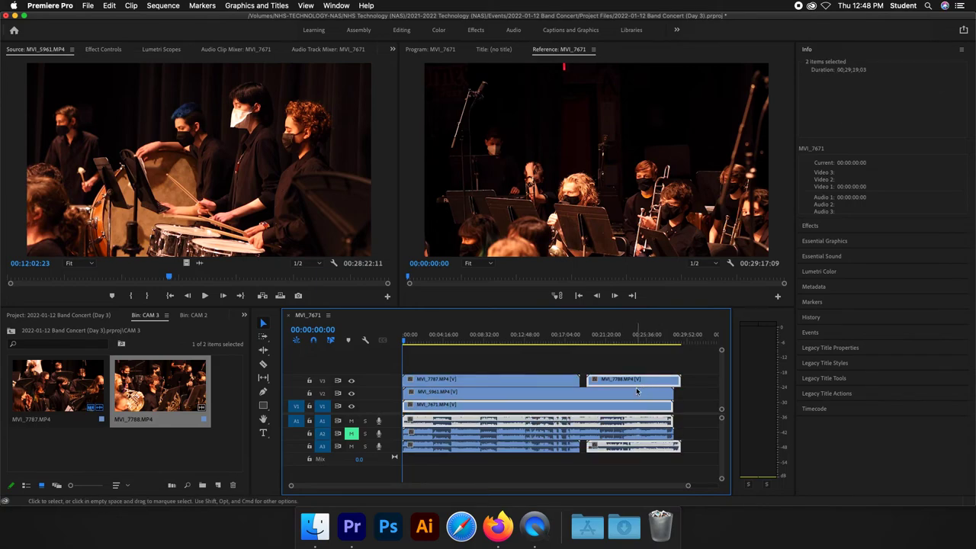
Step: Start an audio-based Synchronize of MVI_7788 against the MVI_7671 reference clip
right_click(629, 381)
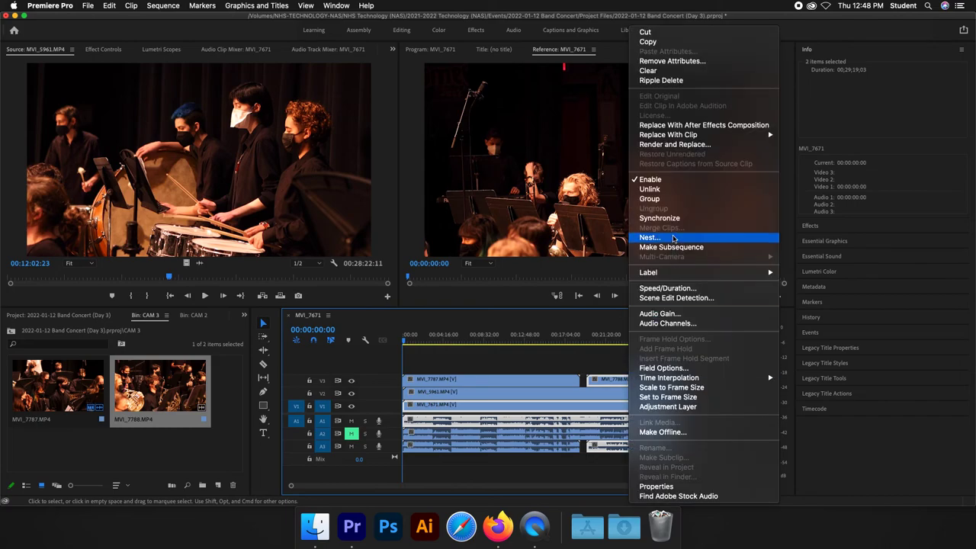
left_click(674, 219)
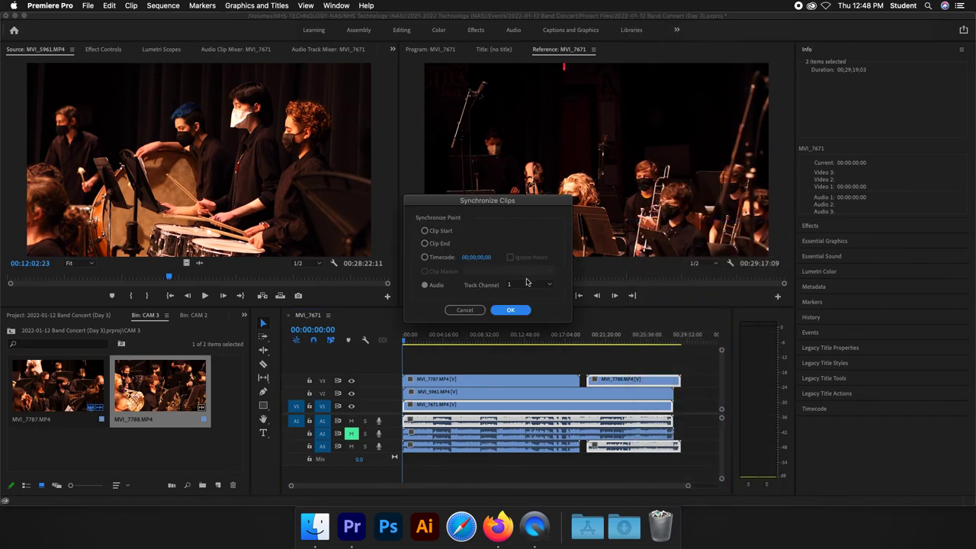
left_click(425, 284)
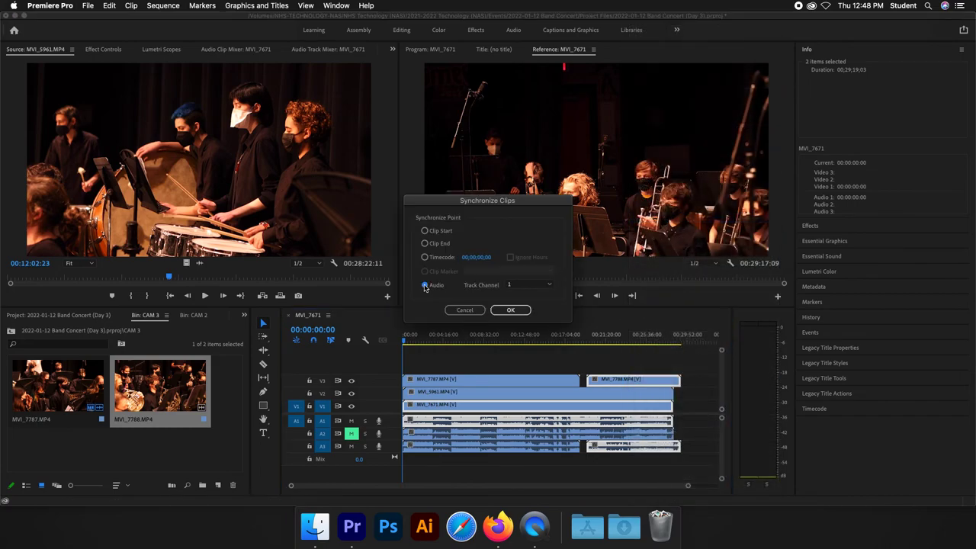
left_click(510, 309)
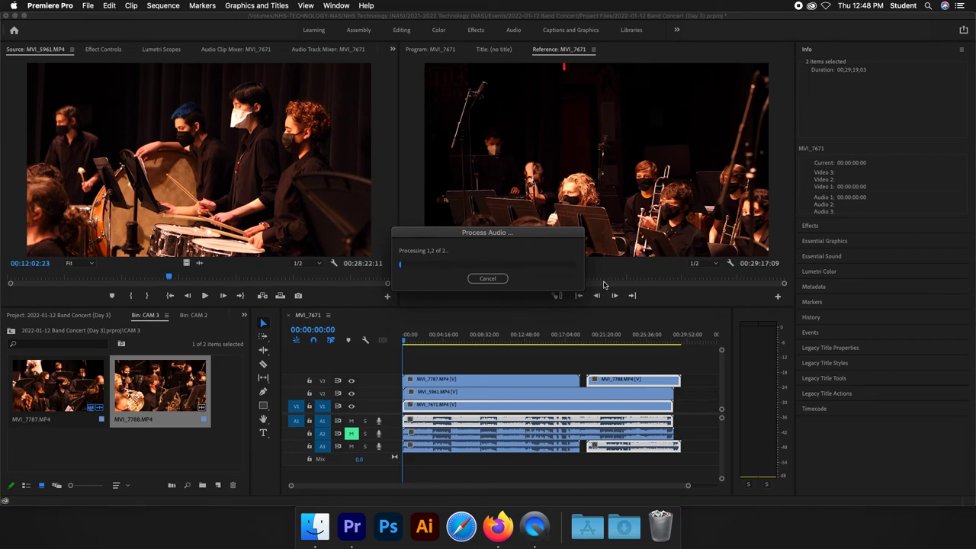